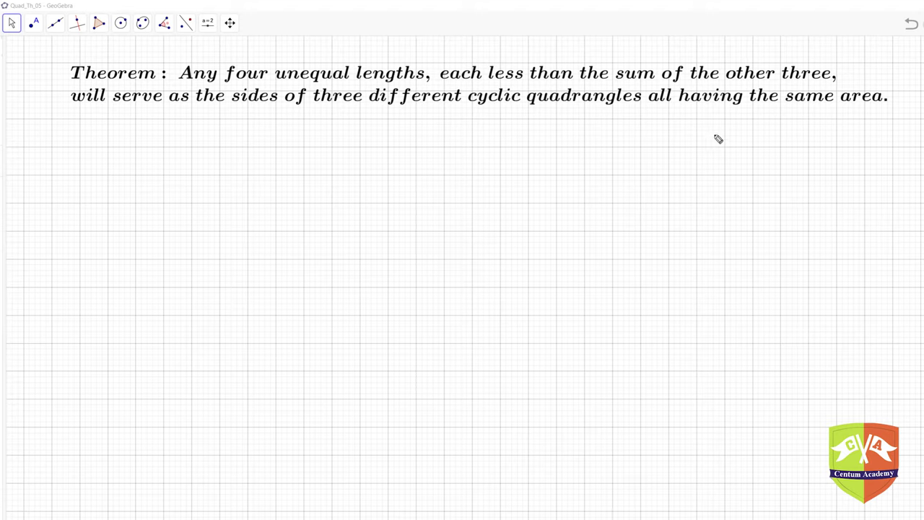
Handwrite the braced set {a, b, c, d} with the inequality a+b+c > d beneath it.
drag(720, 140, 827, 143)
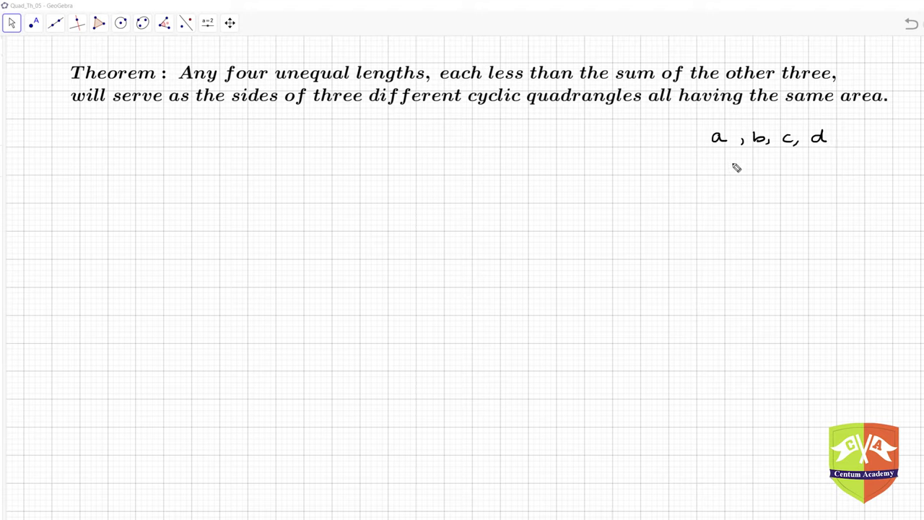
mouse_move(730, 162)
mouse_down()
mouse_move(724, 173)
mouse_move(827, 165)
mouse_up()
click(842, 166)
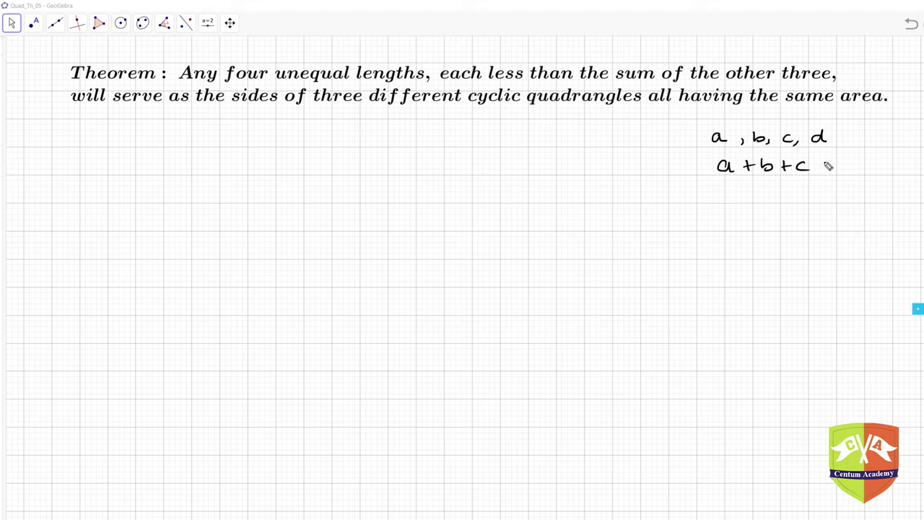
mouse_move(824, 160)
mouse_down()
mouse_move(835, 169)
mouse_move(826, 175)
mouse_move(849, 165)
mouse_move(858, 173)
mouse_up()
drag(716, 125, 706, 150)
drag(832, 126, 834, 148)
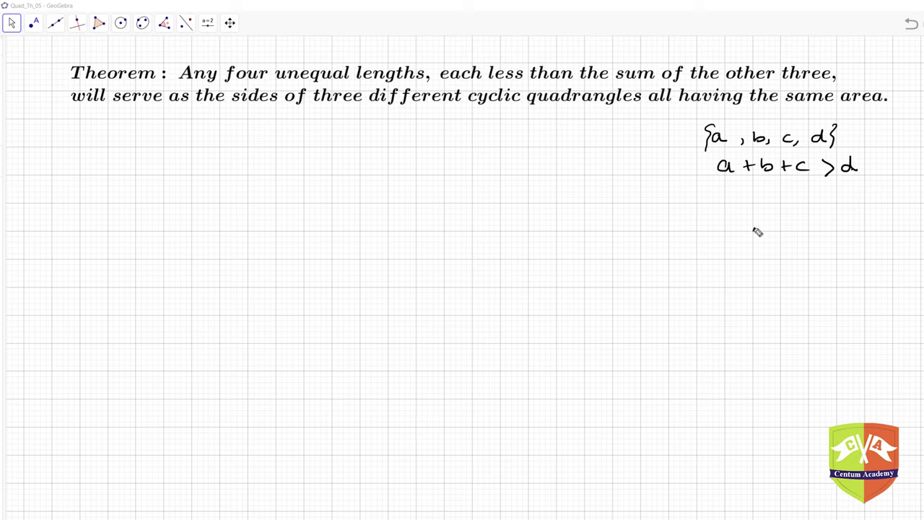
Sketch a quadrilateral labelled a, b, c, d inside a dashed circle, then erase all ink.
mouse_move(754, 228)
mouse_down()
mouse_move(739, 307)
mouse_move(832, 312)
mouse_move(868, 250)
mouse_up()
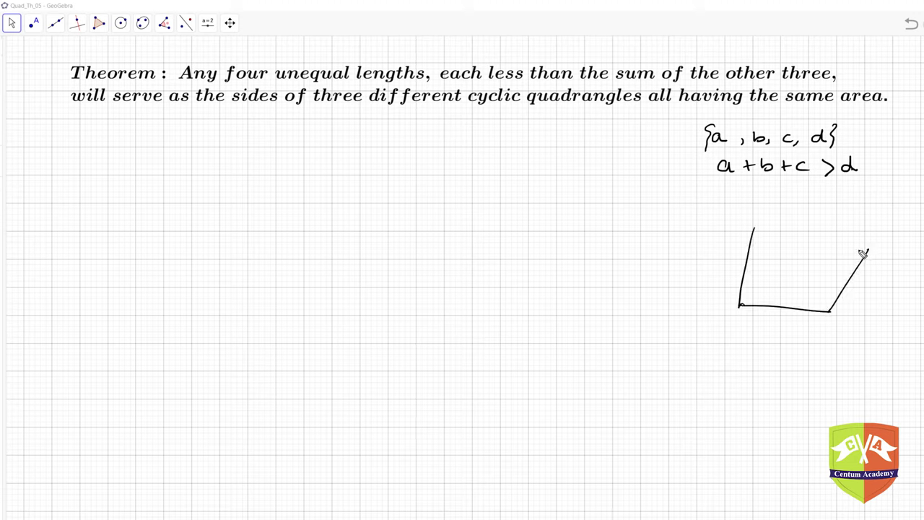
drag(755, 230, 868, 252)
drag(829, 224, 834, 232)
drag(728, 256, 733, 269)
mouse_move(794, 326)
mouse_down()
mouse_move(782, 329)
mouse_move(794, 335)
mouse_up()
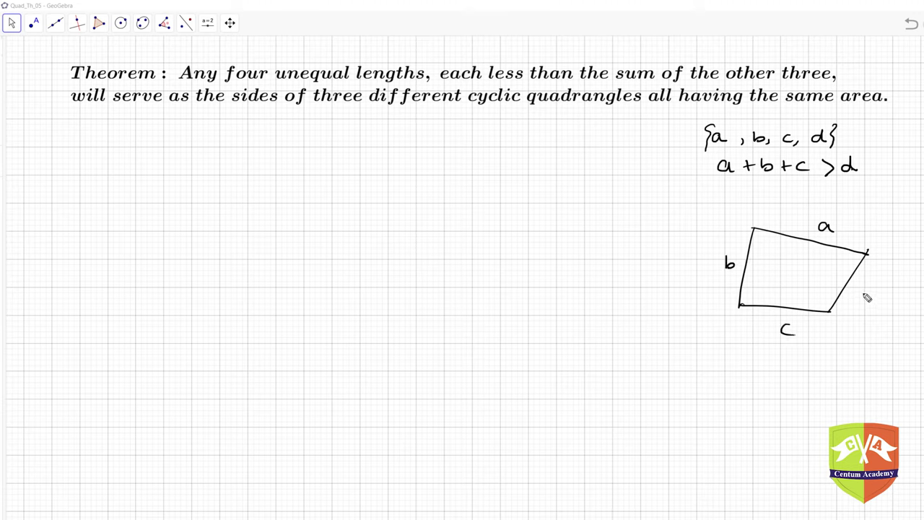
drag(863, 290, 868, 290)
mouse_move(742, 309)
mouse_down()
mouse_move(770, 326)
mouse_move(818, 328)
mouse_move(845, 311)
mouse_move(867, 257)
mouse_move(836, 220)
mouse_move(776, 214)
mouse_move(725, 264)
mouse_move(741, 315)
mouse_up()
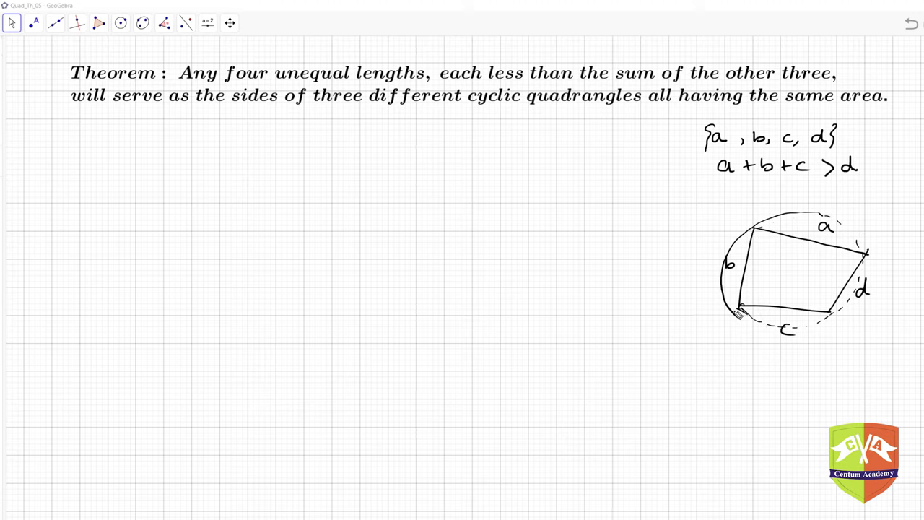
mouse_move(741, 313)
mouse_down()
mouse_move(779, 326)
mouse_move(838, 319)
mouse_up()
key(e)
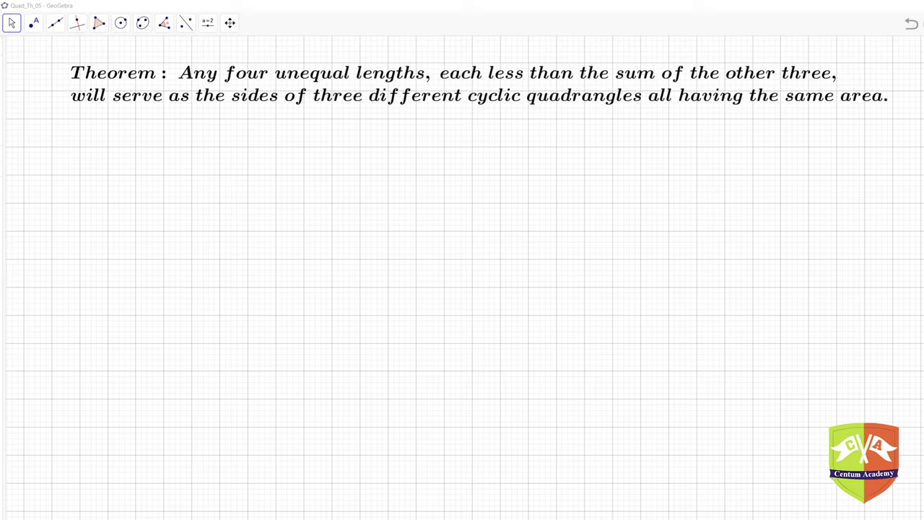
With Circle: Center & Radius, place centre point A and give the circle radius 5.
click(125, 23)
click(133, 72)
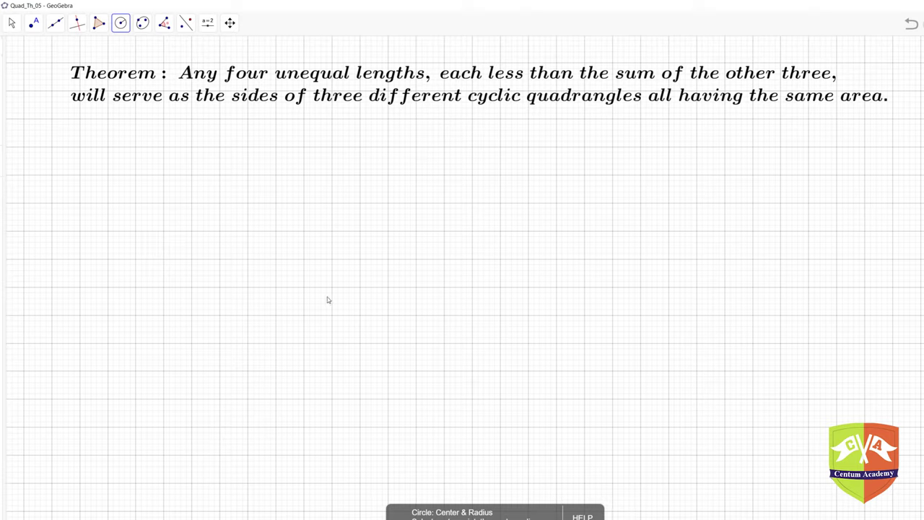
click(275, 289)
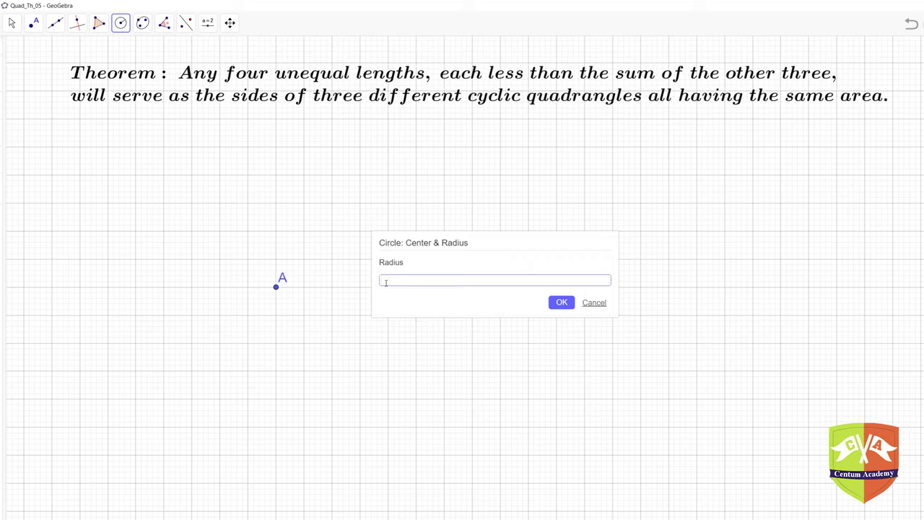
text(5)
key(Return)
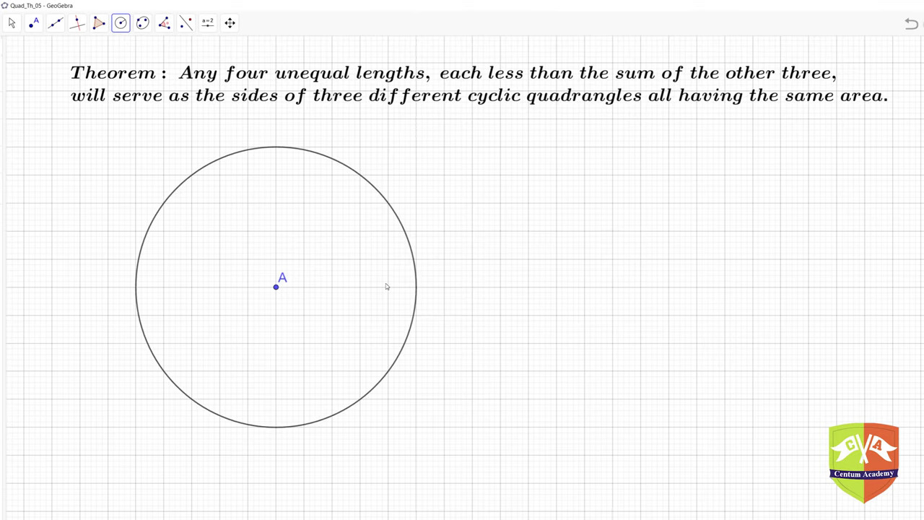
Undo the accidental hiding of point A, then rename the circle's centre to O.
right_click(277, 288)
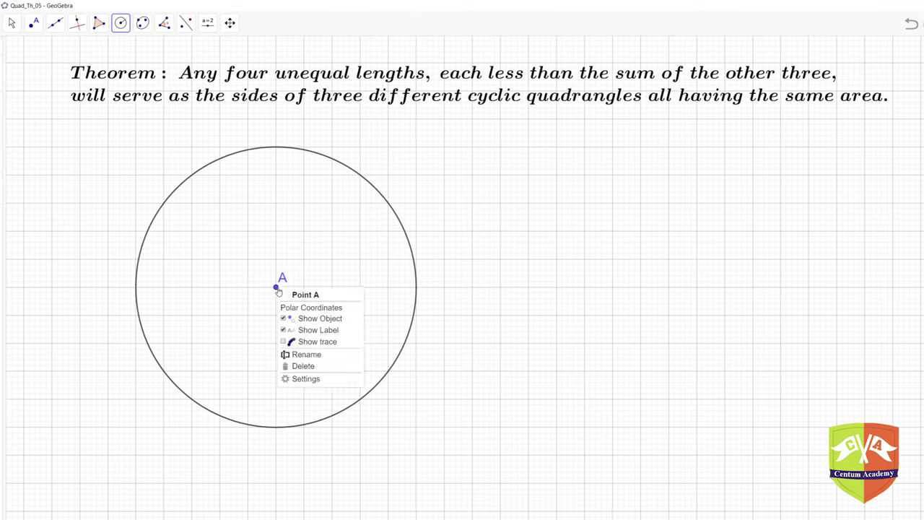
click(307, 319)
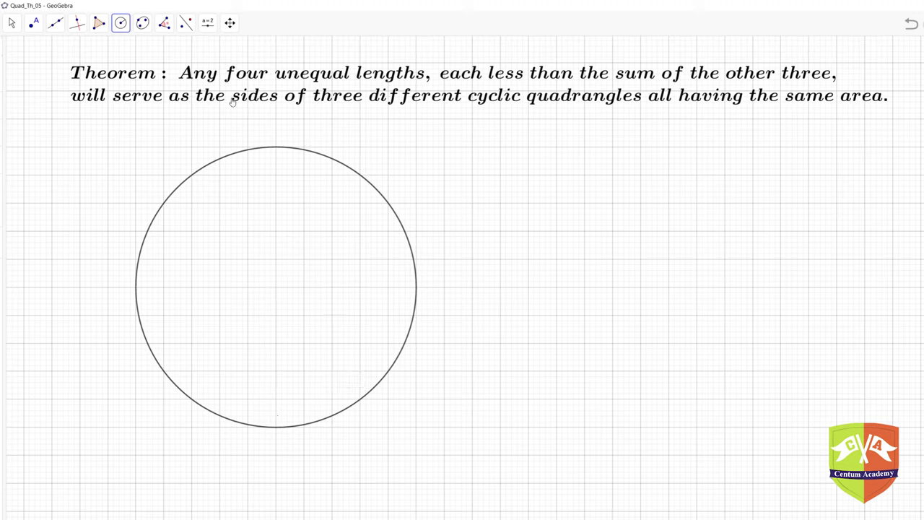
click(913, 25)
right_click(276, 289)
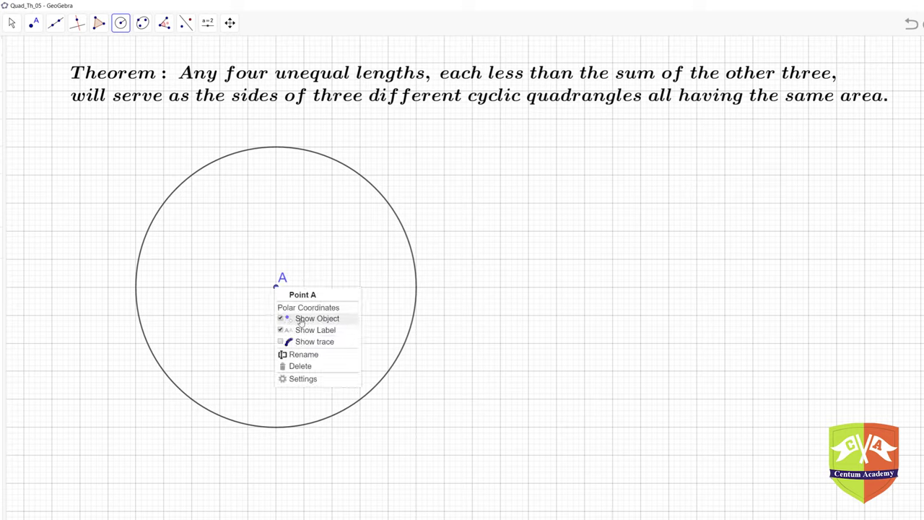
click(301, 354)
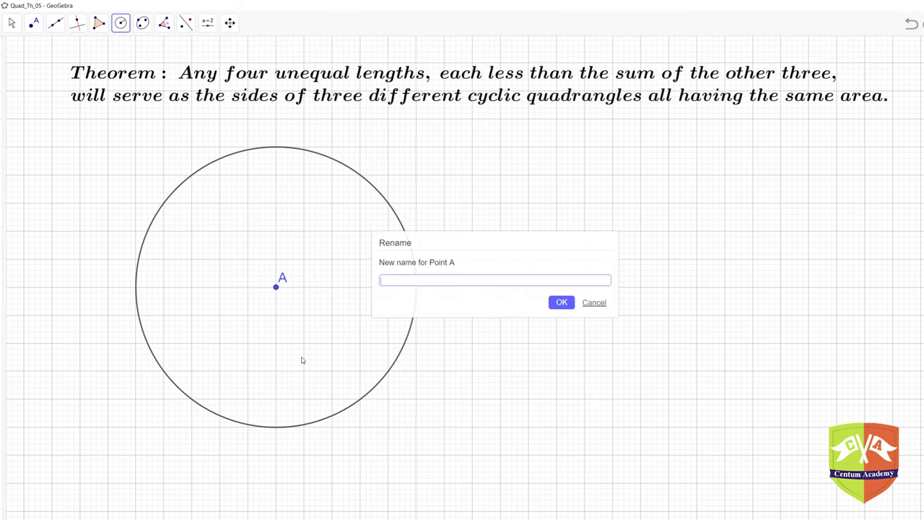
text(O)
key(Return)
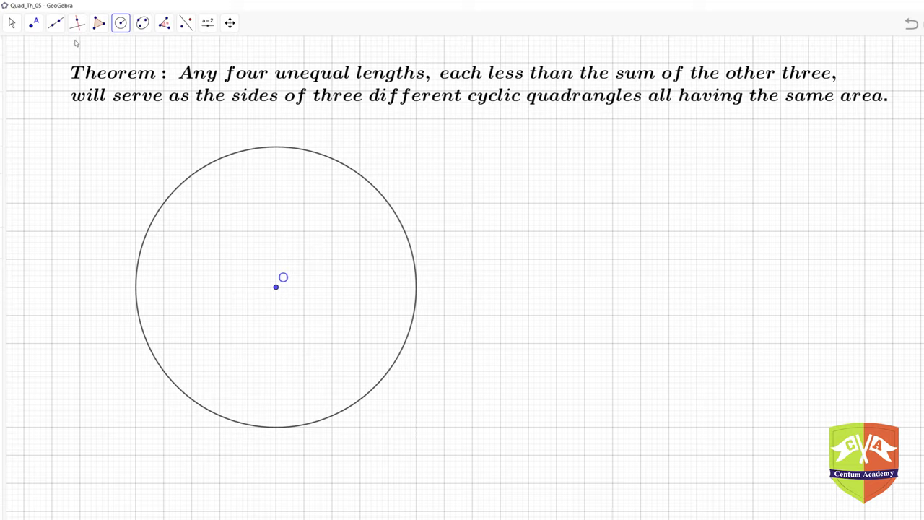
click(34, 23)
Place A at the upper left, B at the left, C at the bottom and D at the right of the circle.
click(164, 206)
click(139, 314)
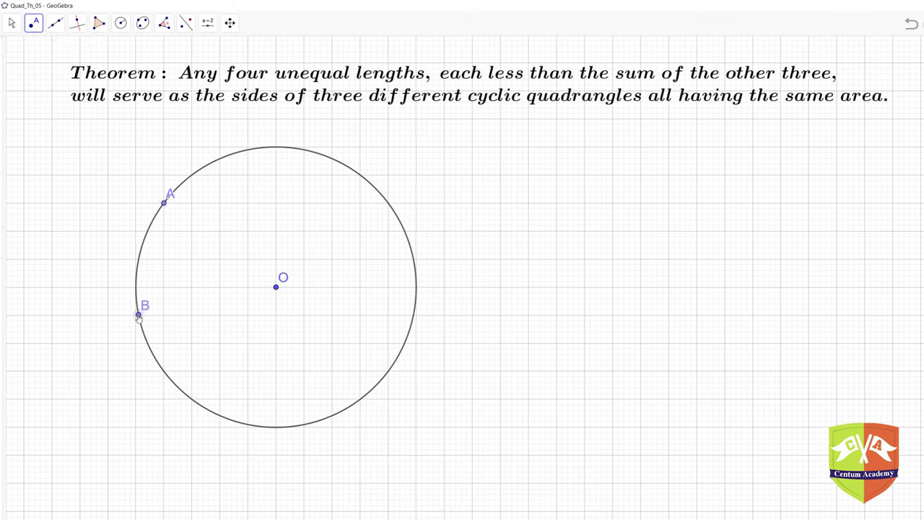
click(304, 424)
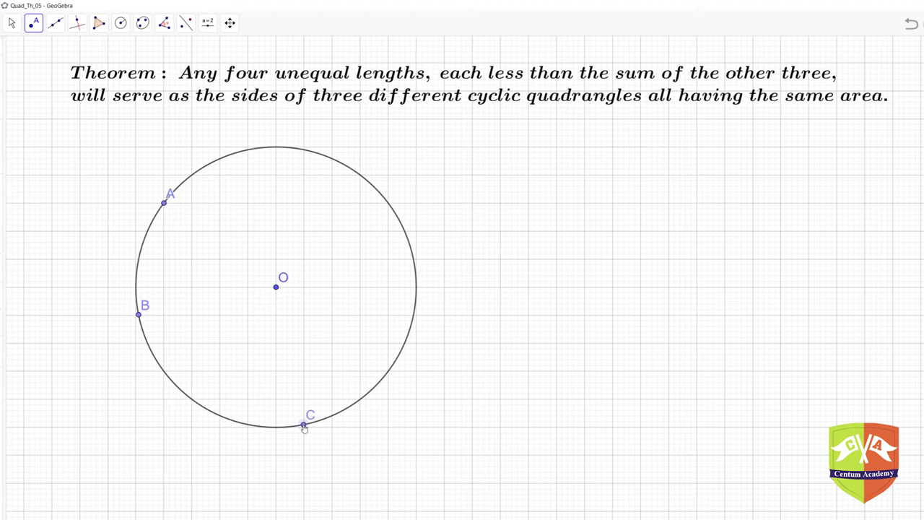
click(413, 260)
Create polygon triangle ABC through vertices A, B and C.
click(99, 23)
click(165, 203)
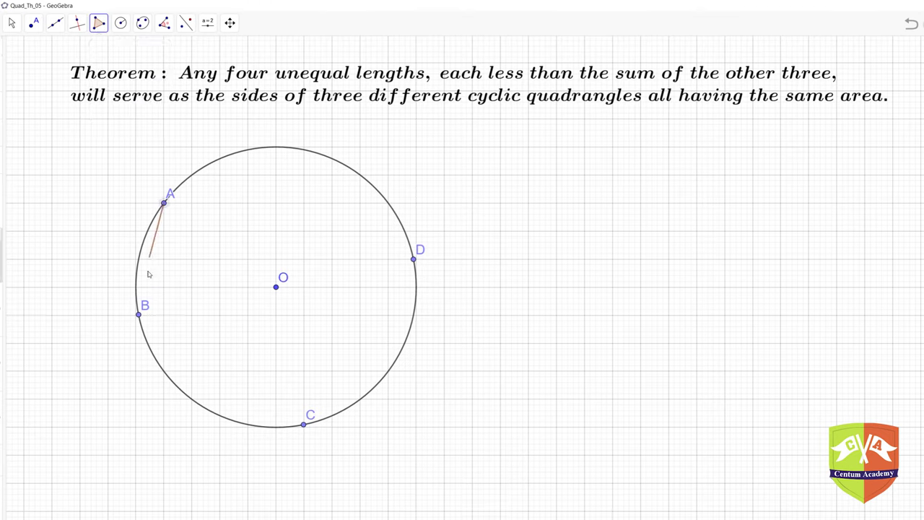
click(139, 314)
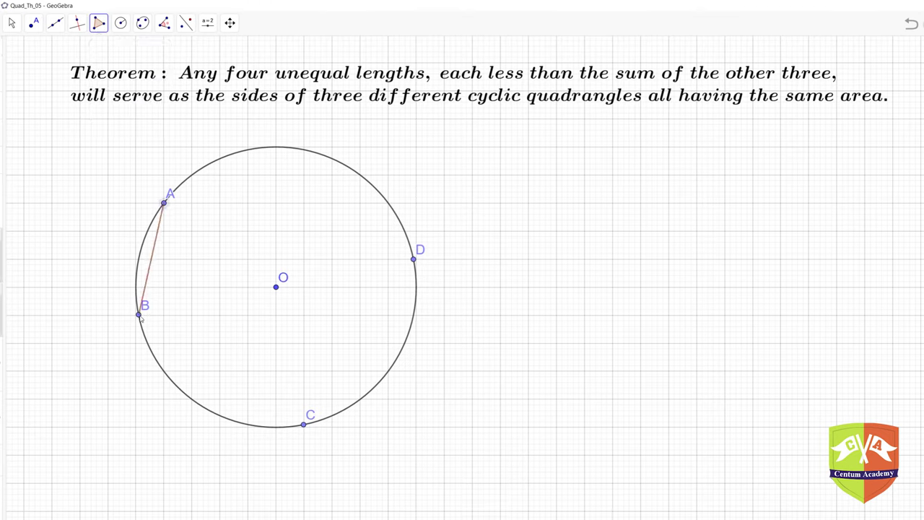
click(303, 424)
click(166, 205)
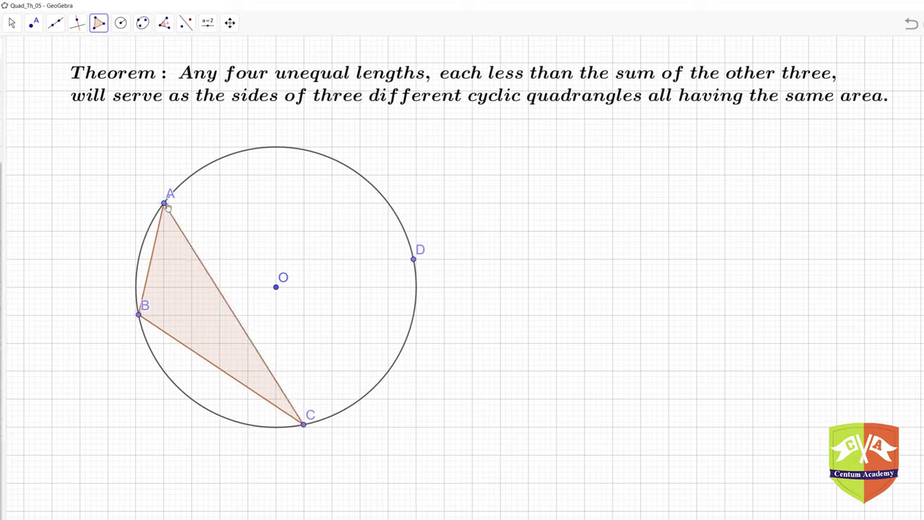
Create polygon triangle ACD through vertices A, C and D.
click(165, 204)
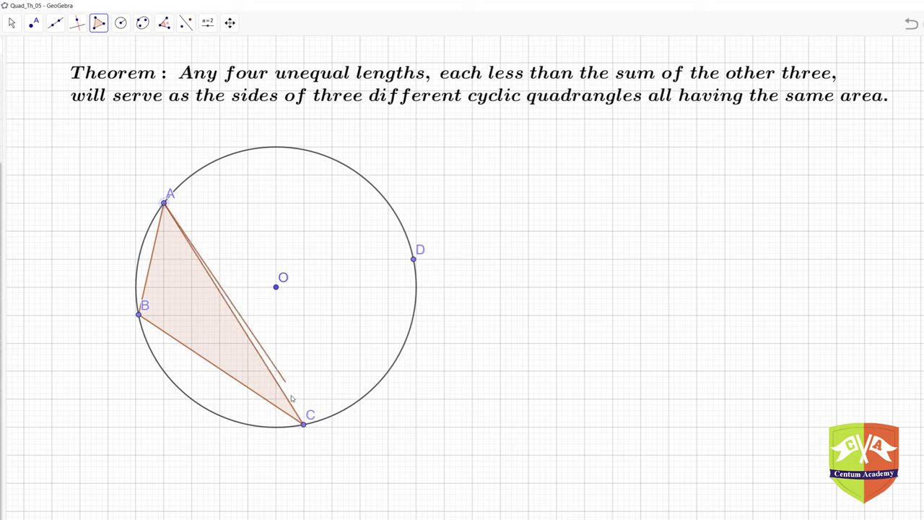
click(303, 424)
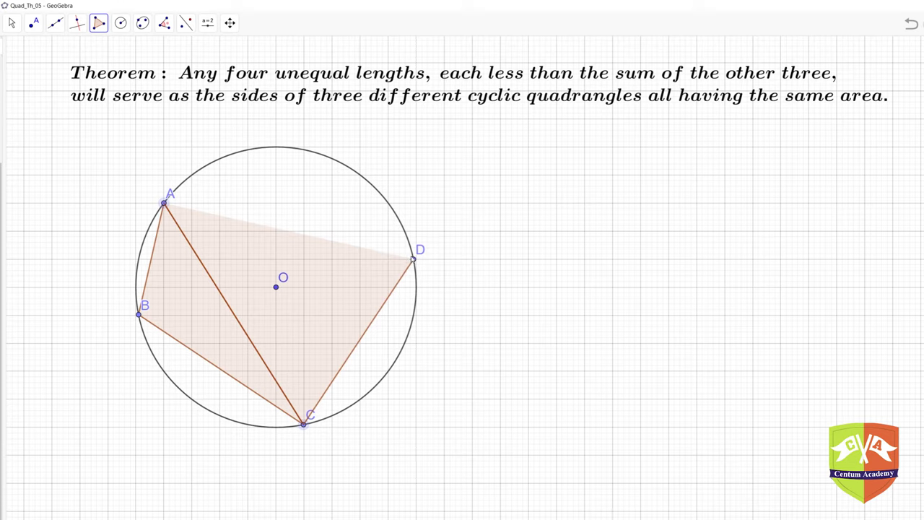
click(413, 258)
click(165, 204)
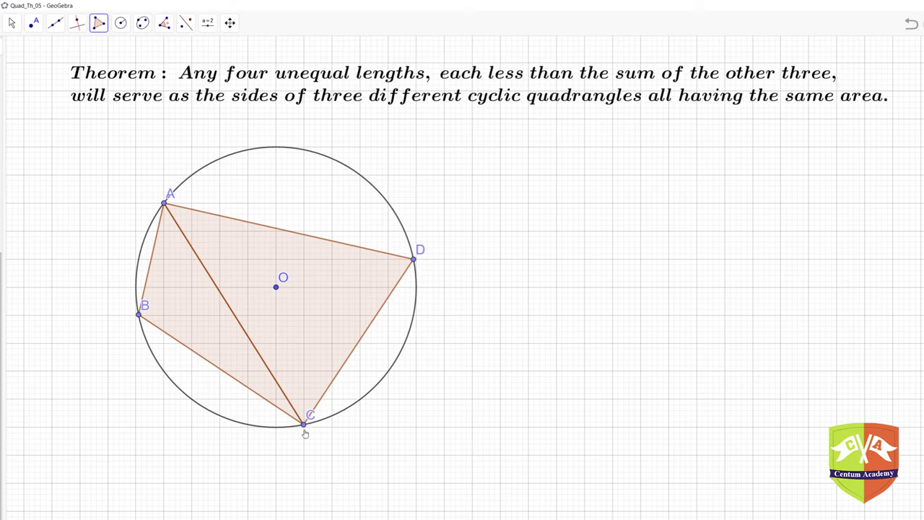
Pan the circle and quadrilateral up and left to free space on the right.
click(10, 24)
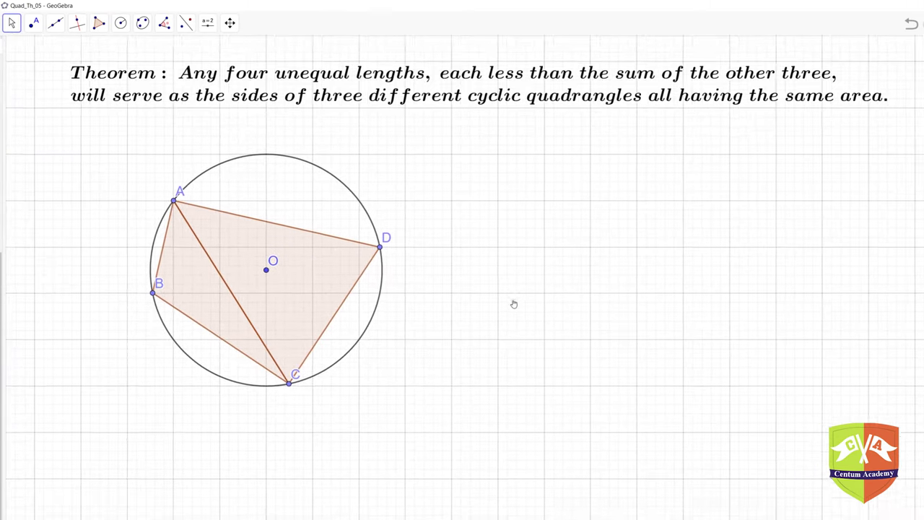
drag(514, 304, 495, 285)
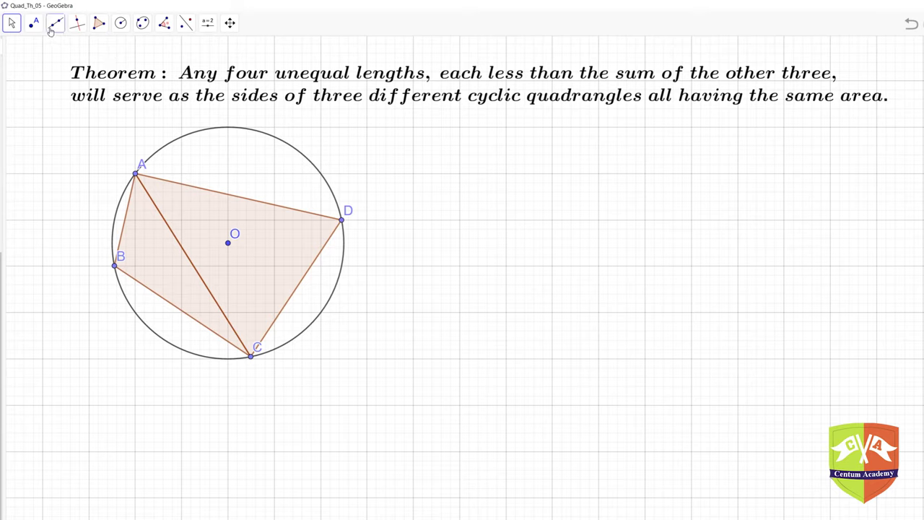
Construct a line perpendicular to AC through new point G, right of the circle.
click(78, 29)
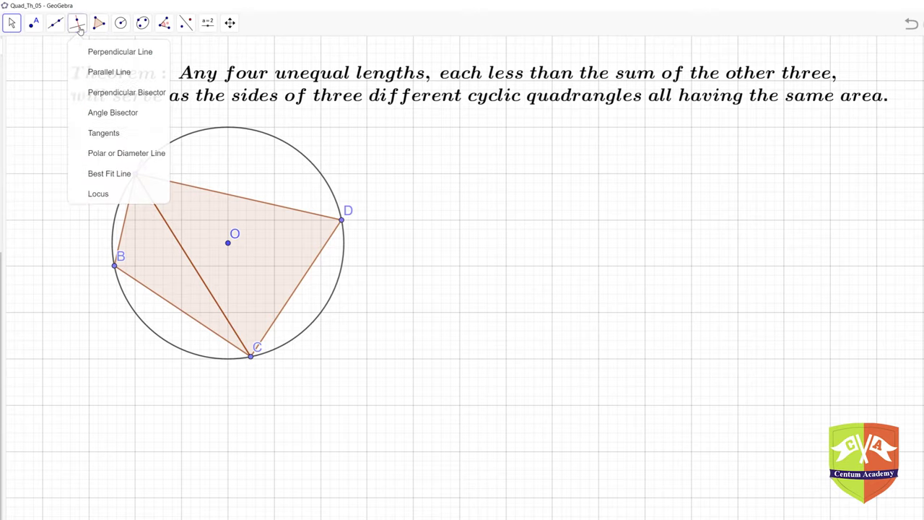
click(101, 54)
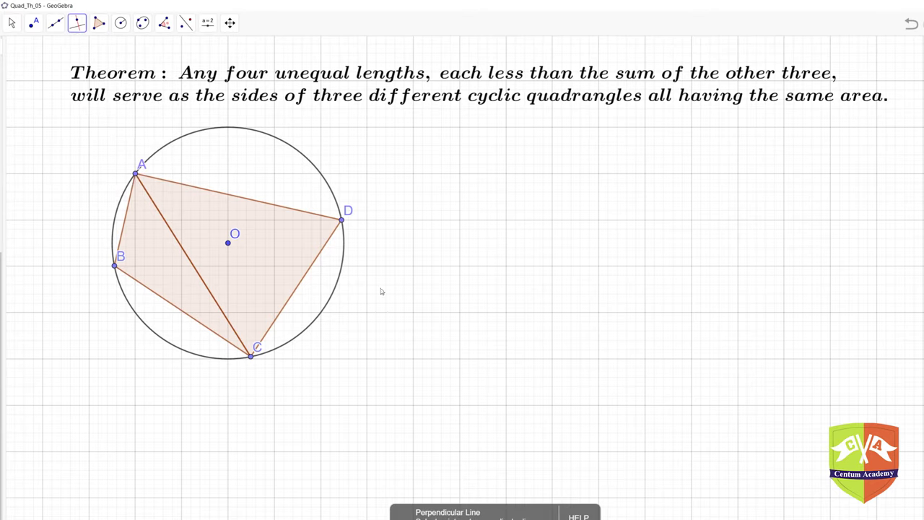
click(413, 267)
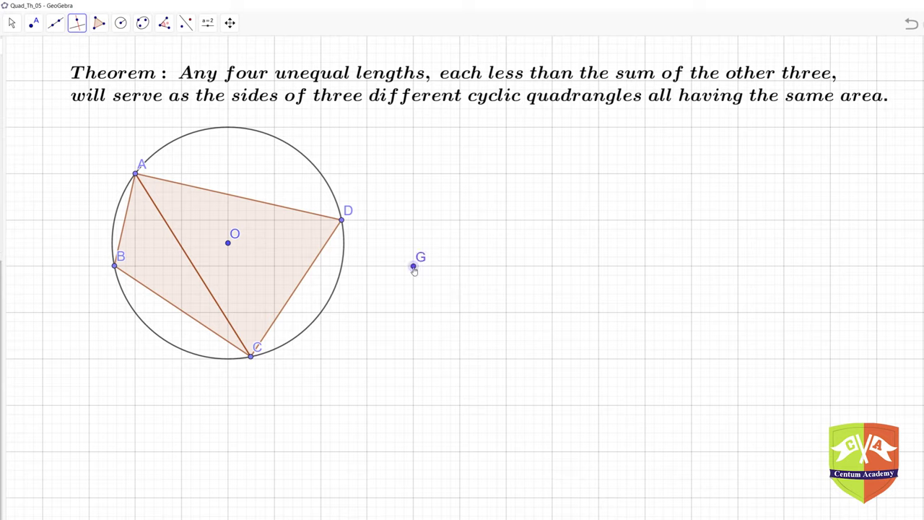
click(208, 292)
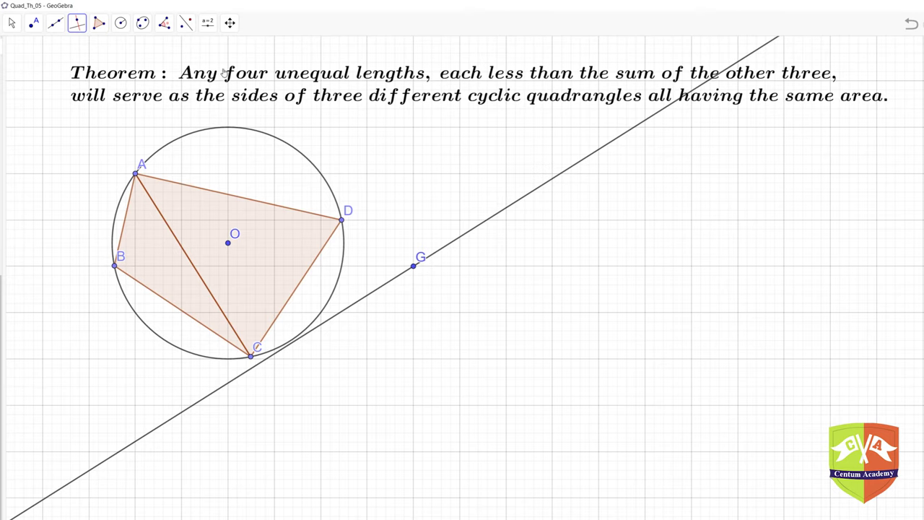
Reflect triangle ACD about the line through G to form A'C'D', then zoom out.
click(185, 27)
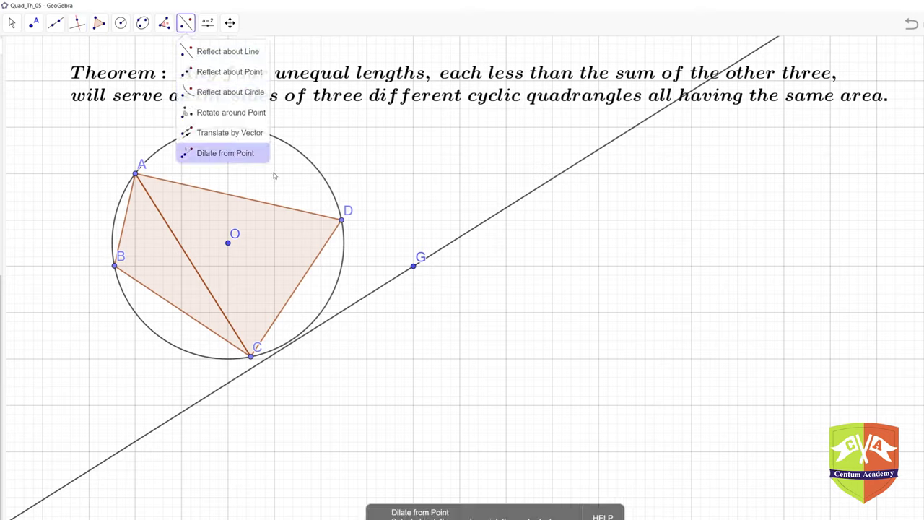
click(223, 55)
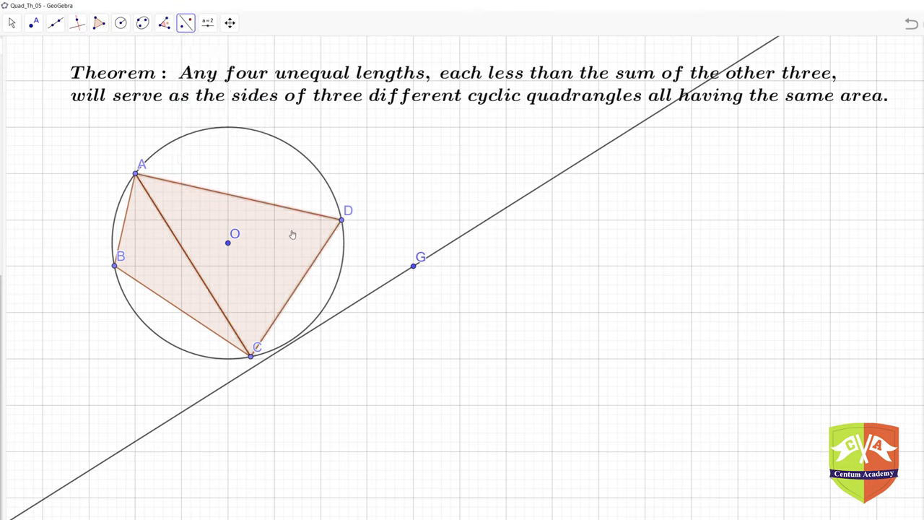
click(383, 289)
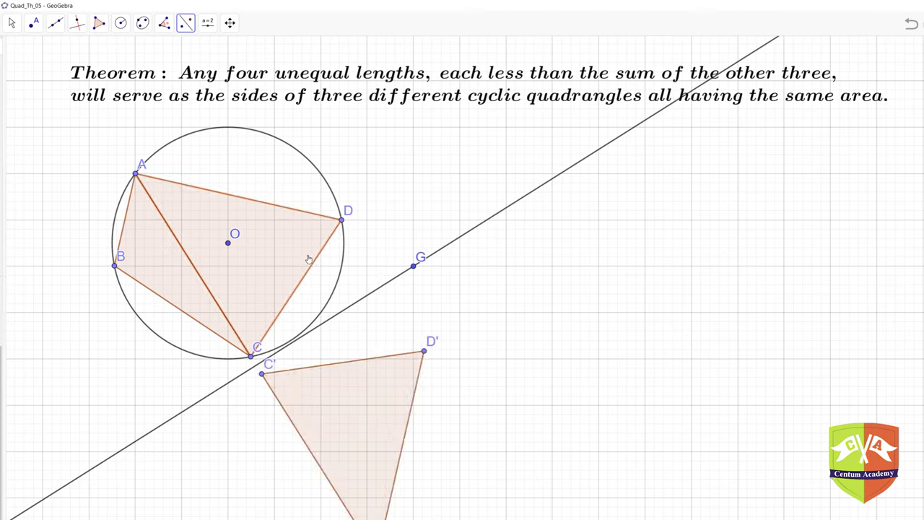
scroll(496, 325, down, 2)
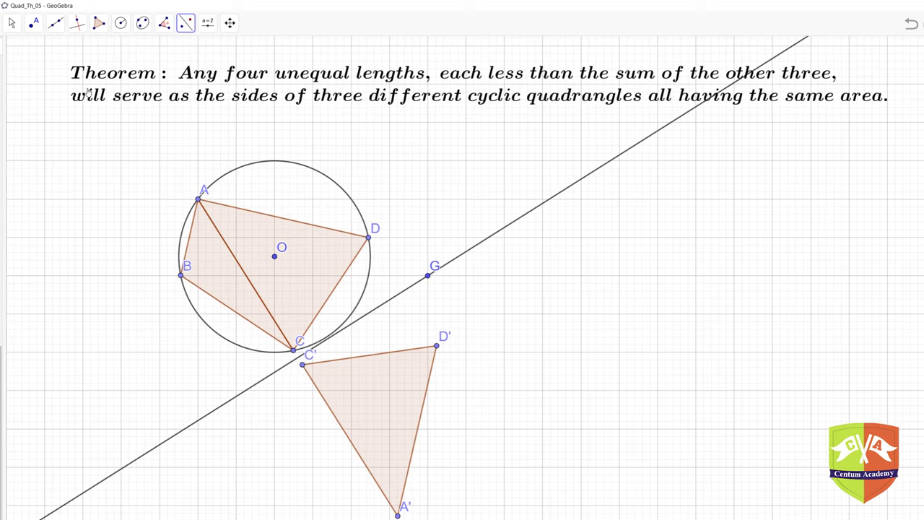
Drag G until the line crosses O, putting A' on C and C' on A; separate labels A and C'.
click(11, 22)
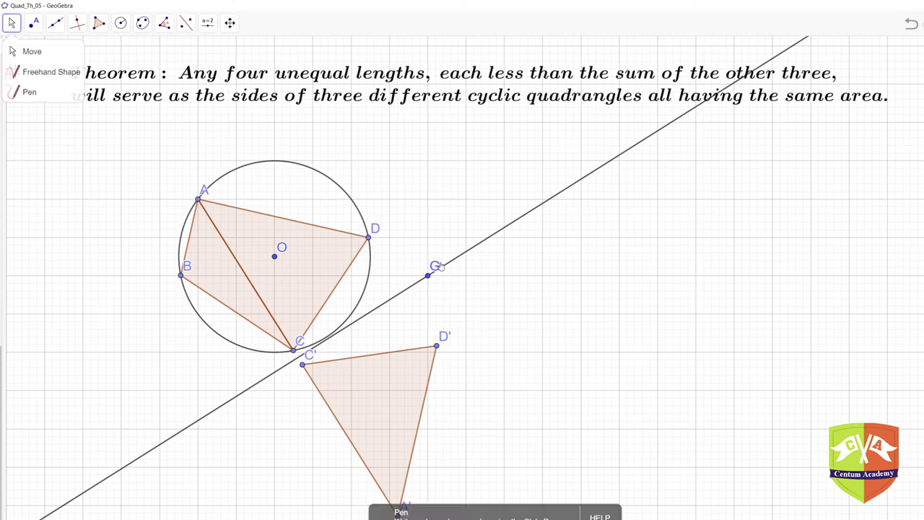
drag(429, 277, 384, 192)
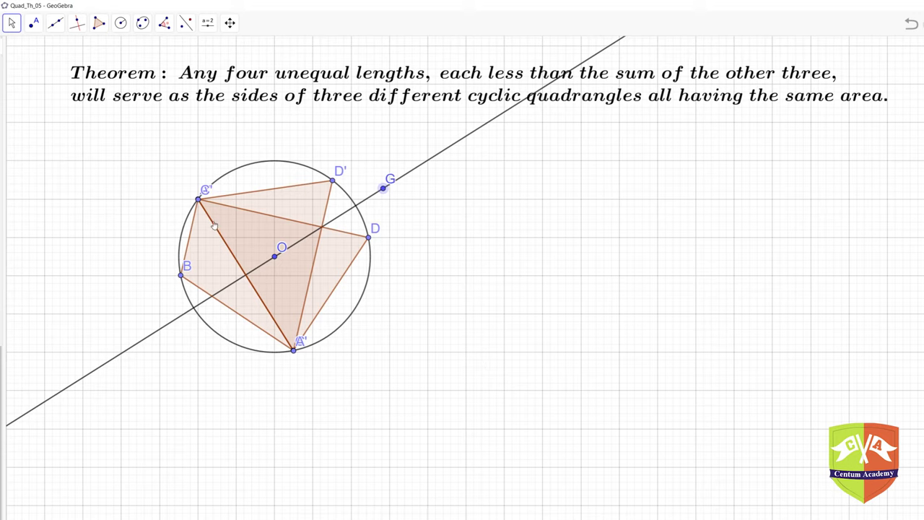
click(12, 22)
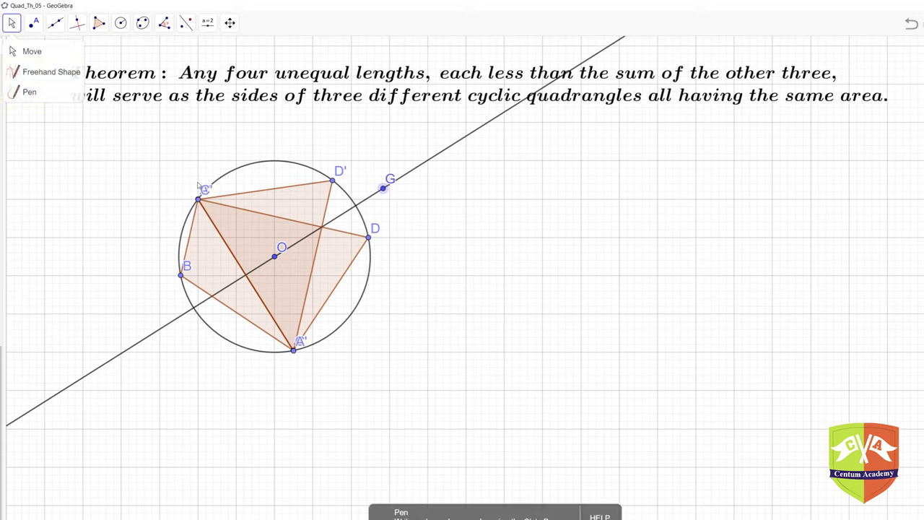
drag(196, 190, 205, 182)
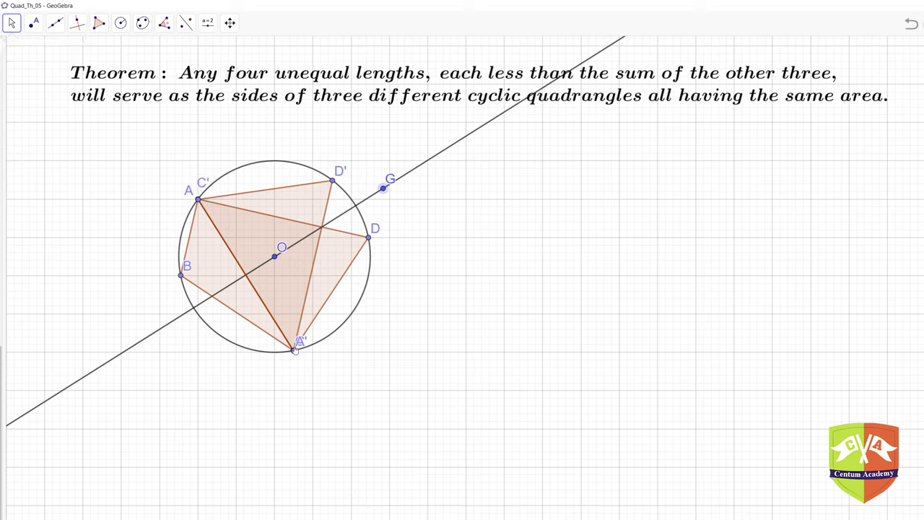